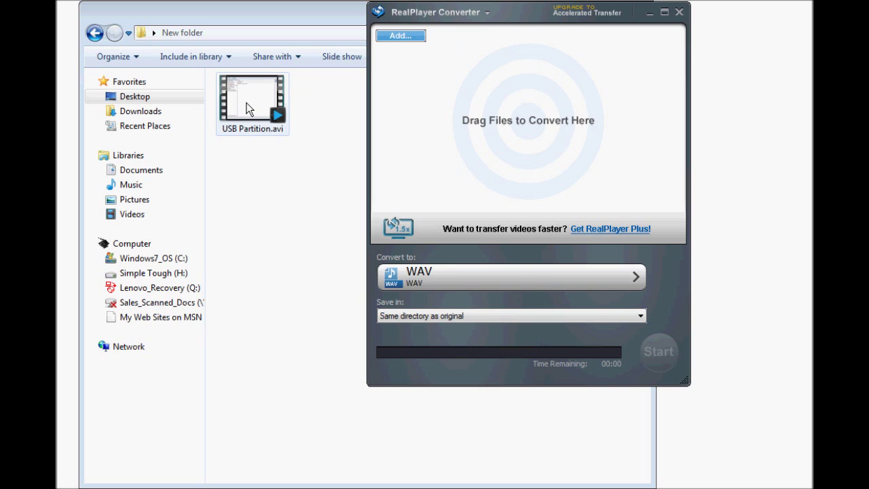
# Convert USB Partition.avi to USB Partition.wav in RealPlayer Converter, then close the converter
pyautogui.moveTo(249, 108); pyautogui.dragTo(534, 126)
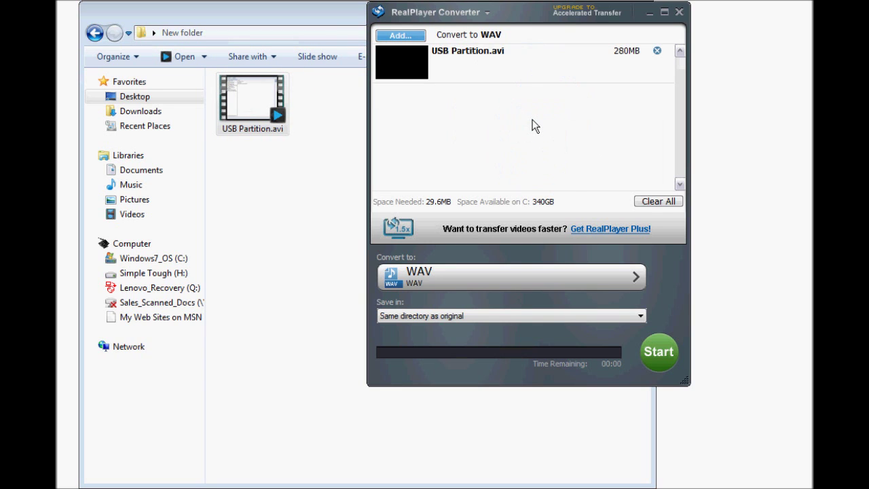
pyautogui.click(410, 272)
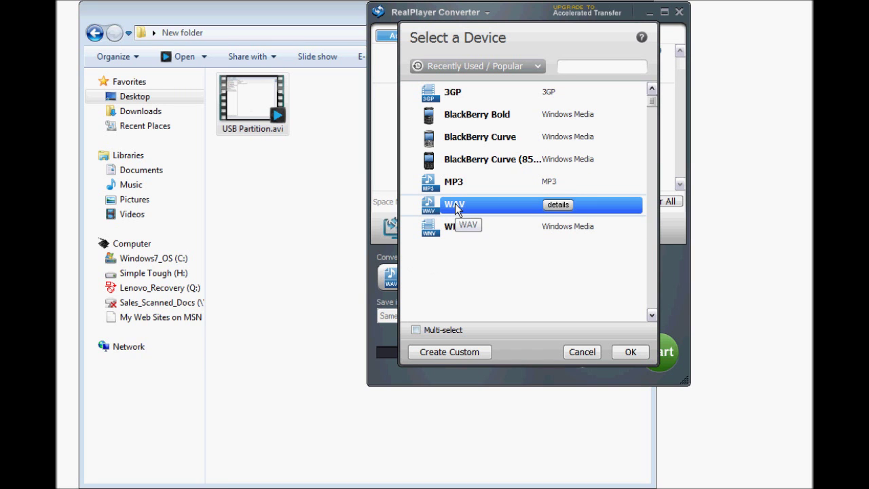
pyautogui.click(631, 353)
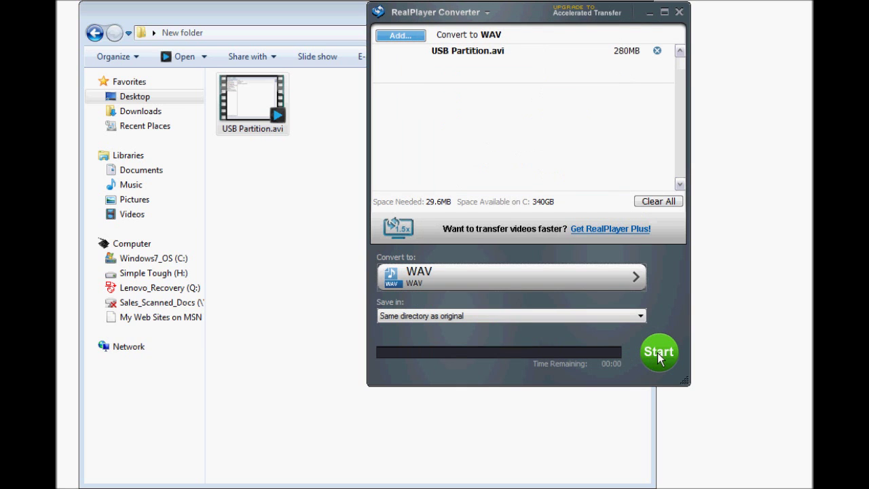
pyautogui.click(659, 354)
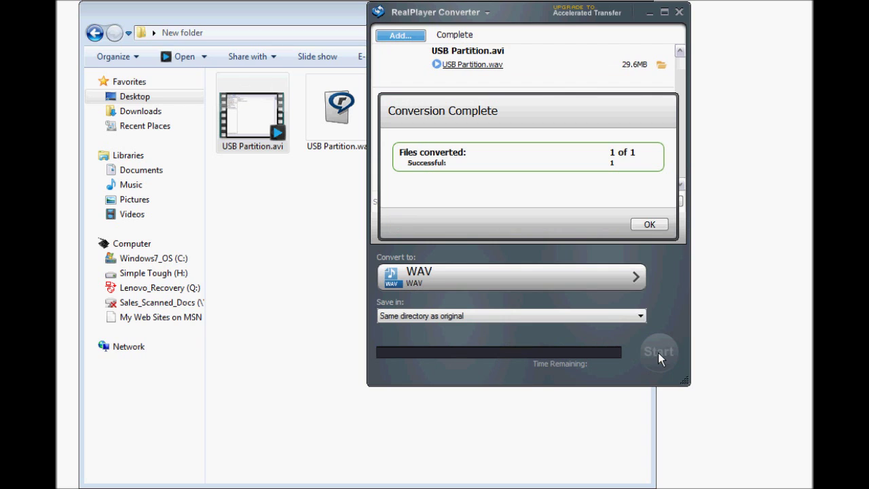
pyautogui.click(678, 12)
pyautogui.click(350, 105)
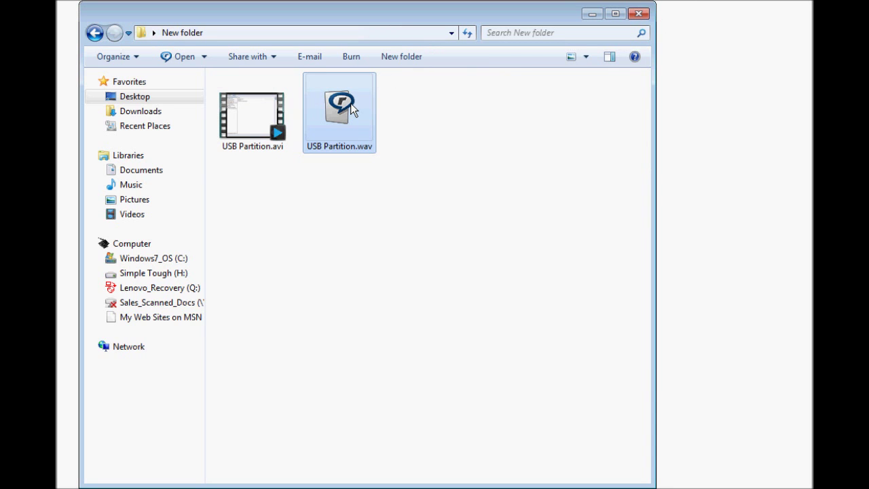
# Drag USB Partition.wav from New folder into Audacity as a stereo track
pyautogui.moveTo(254, 131)
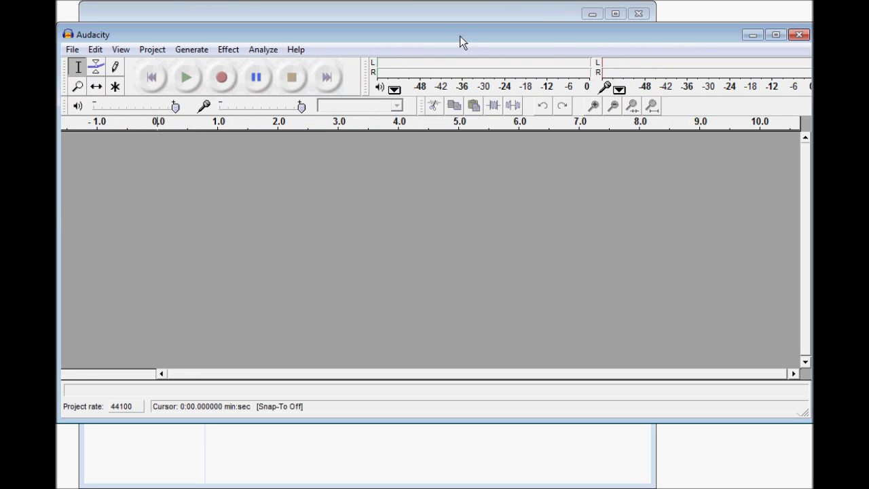
pyautogui.moveTo(460, 36); pyautogui.dragTo(465, 131)
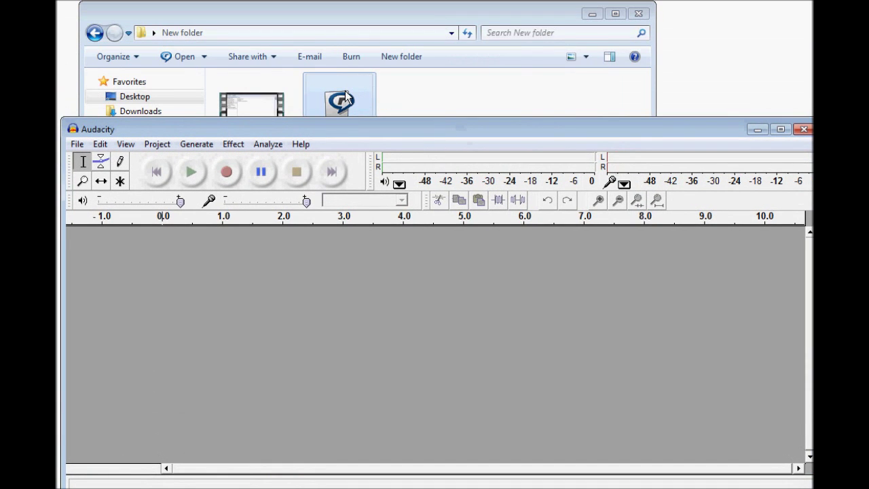
pyautogui.moveTo(346, 97); pyautogui.dragTo(292, 272)
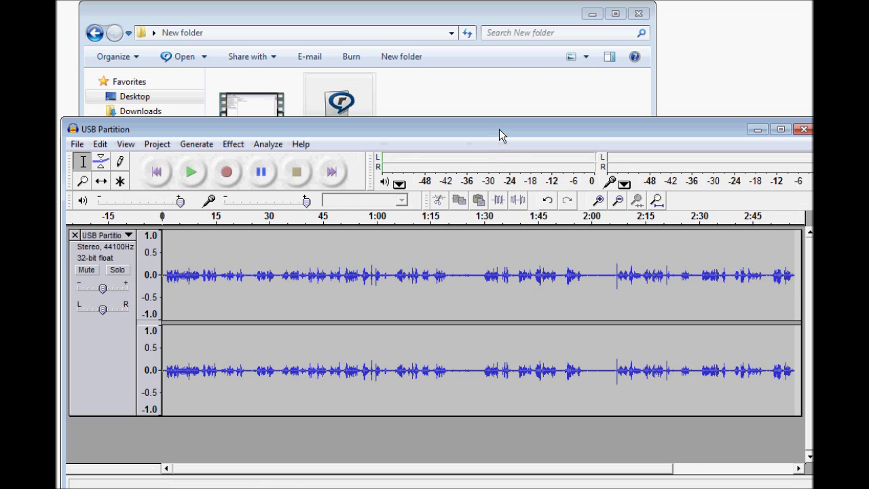
pyautogui.moveTo(499, 129); pyautogui.dragTo(492, 22)
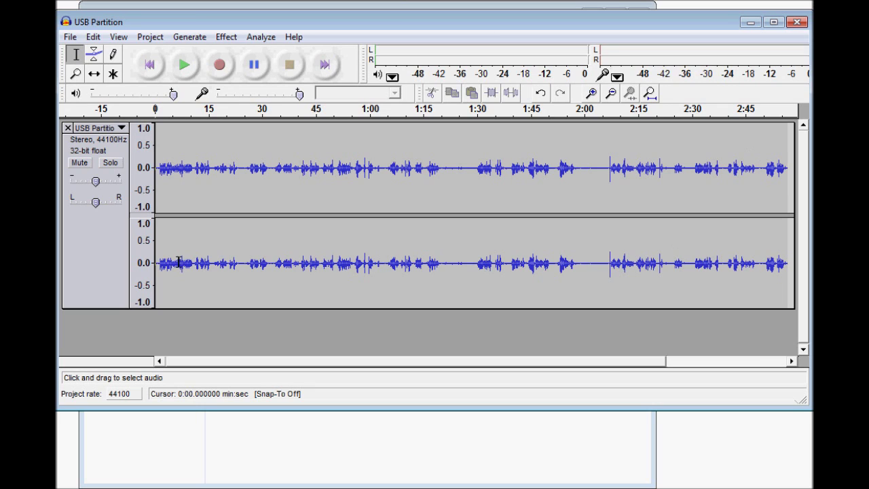
# Amplify the whole USB Partition track by 10.1 dB, then deselect it
pyautogui.click(87, 149)
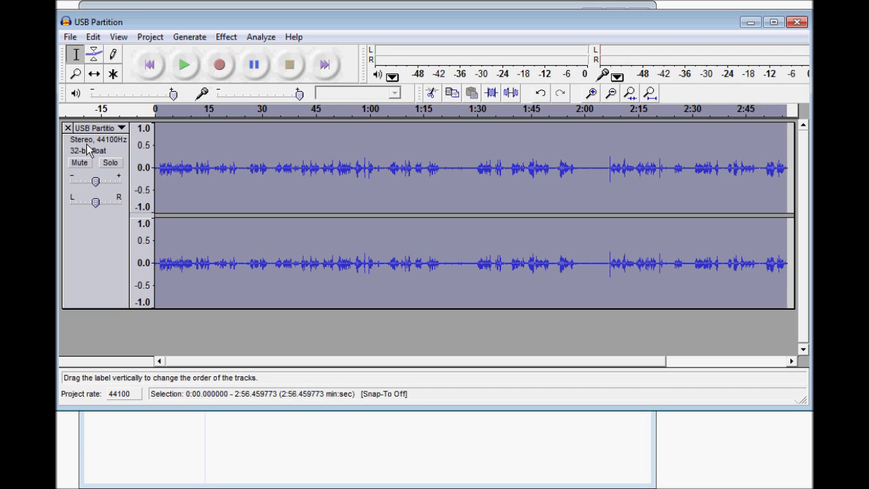
pyautogui.click(224, 37)
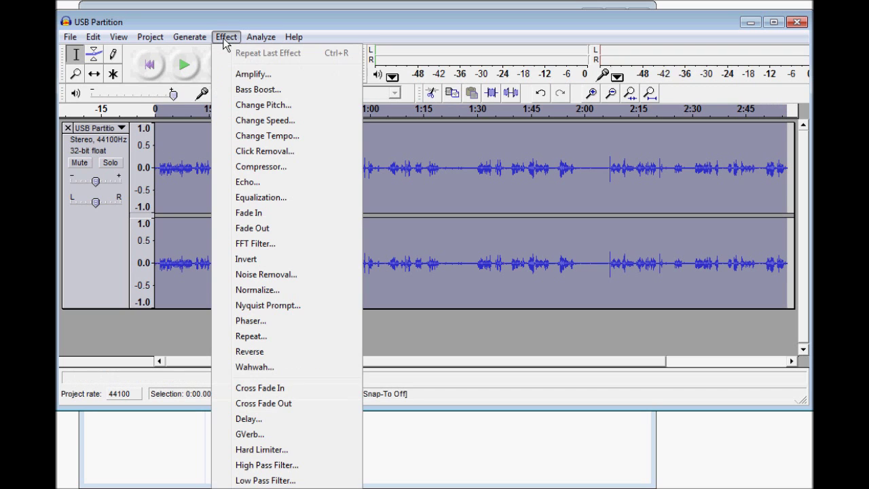
pyautogui.click(249, 76)
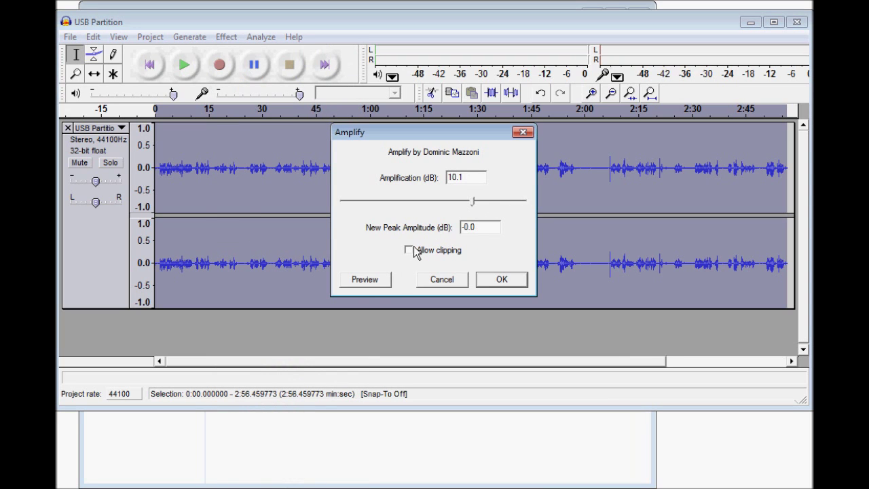
pyautogui.click(502, 279)
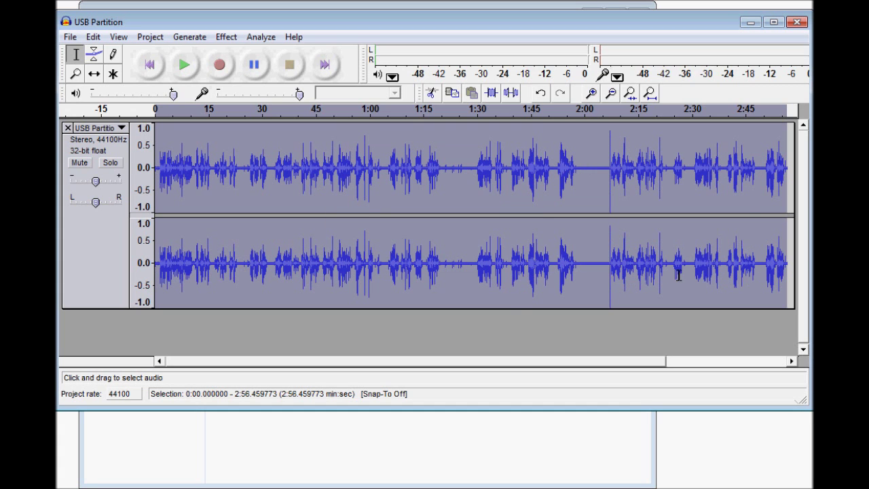
pyautogui.click(443, 157)
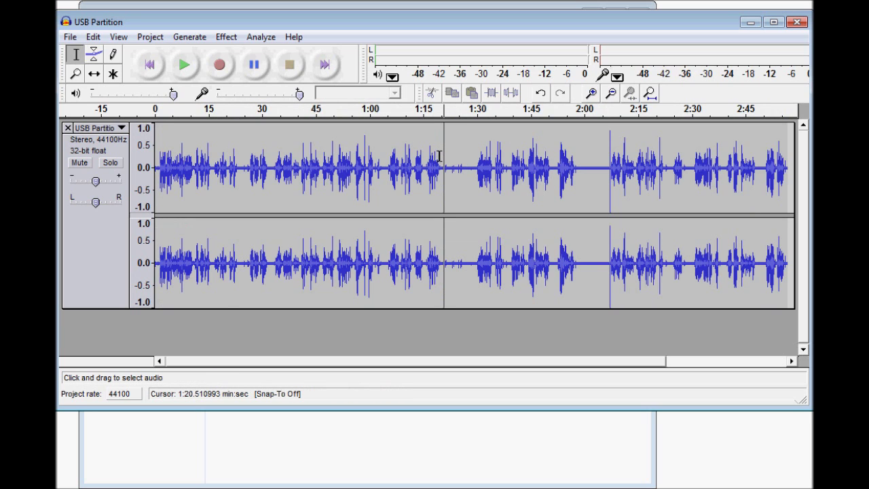
# Select and preview the 1:19–1:29 quiet stretch, save it as the noise profile, then select the whole track
pyautogui.moveTo(439, 157); pyautogui.dragTo(474, 157)
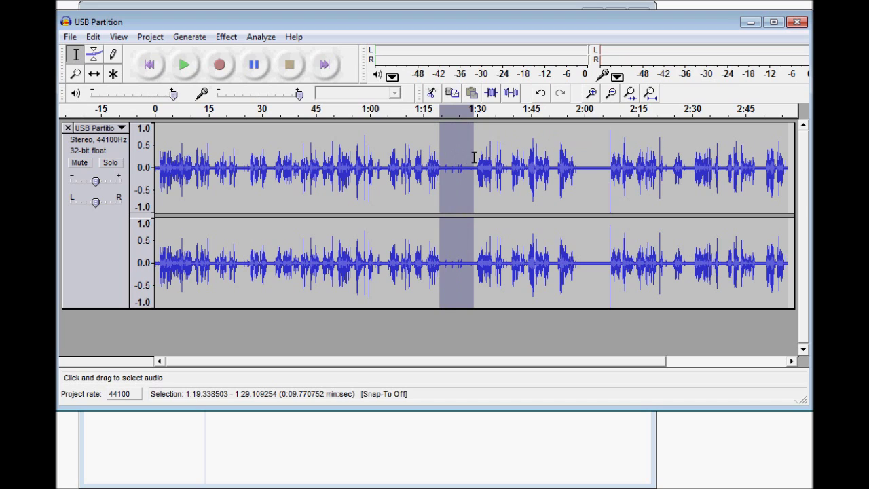
pyautogui.click(186, 65)
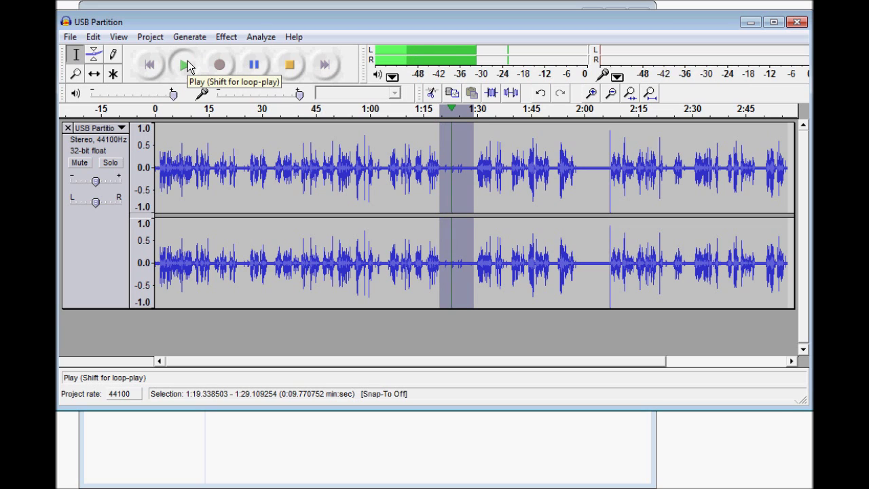
pyautogui.click(290, 66)
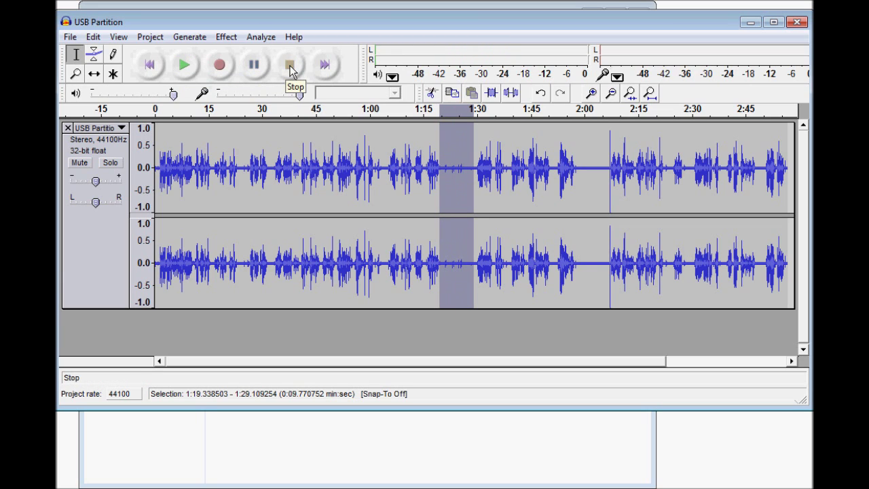
pyautogui.click(231, 38)
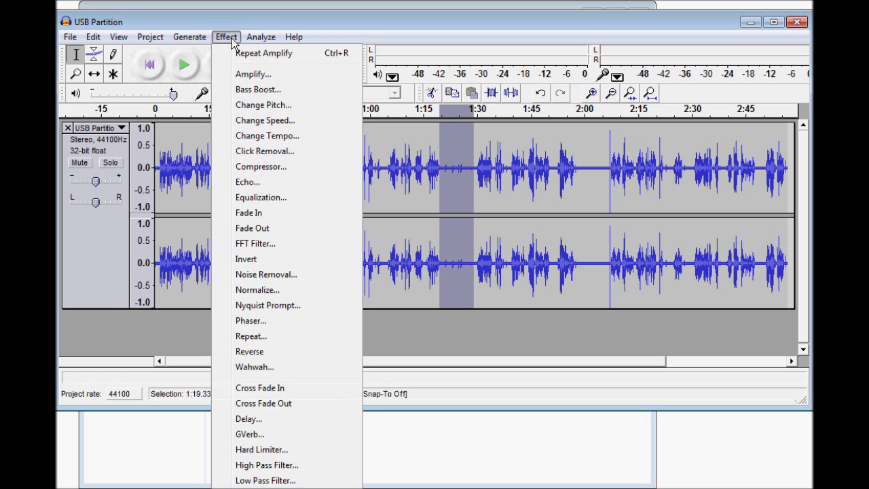
pyautogui.click(264, 275)
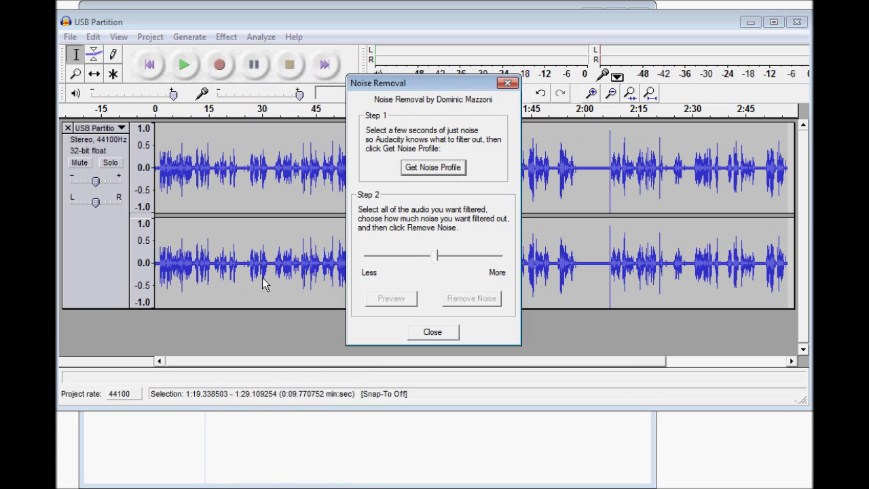
pyautogui.click(435, 169)
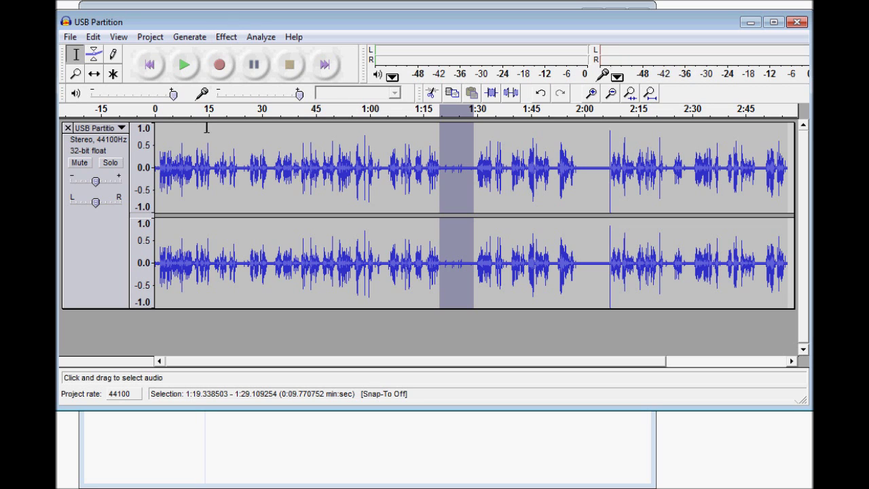
pyautogui.click(85, 148)
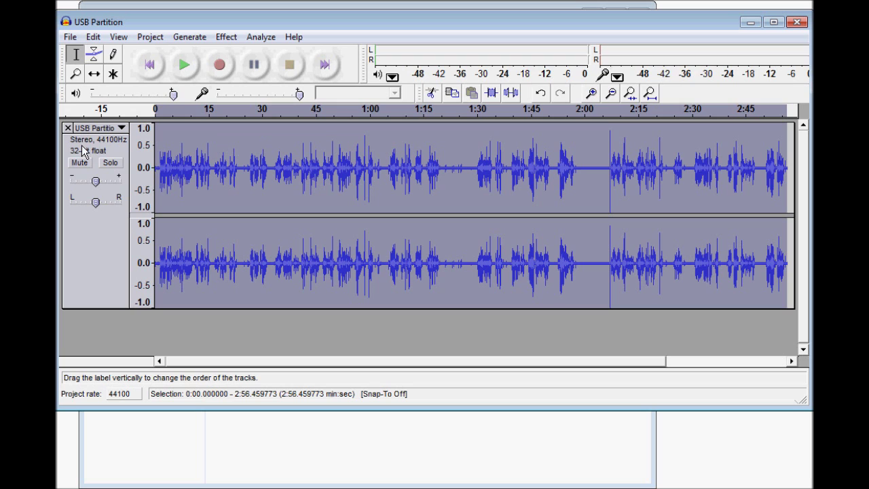
# Apply Noise Removal to the whole track, then clear the selection
pyautogui.click(227, 38)
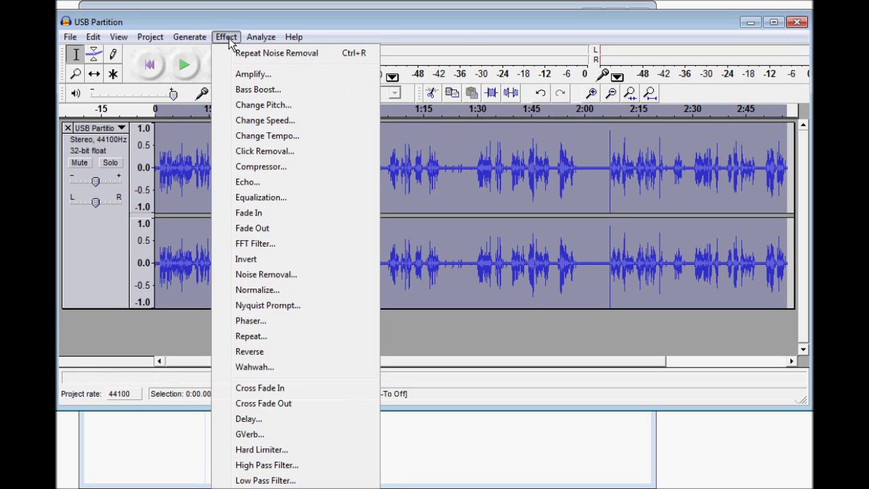
pyautogui.click(252, 280)
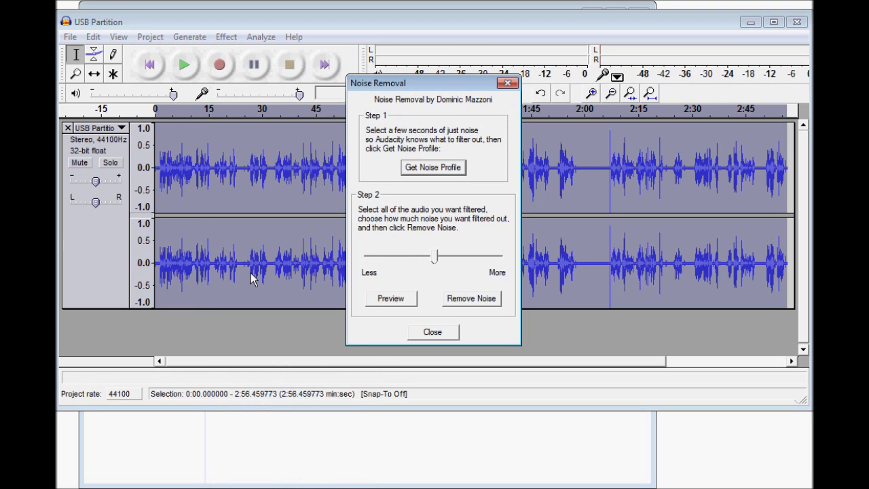
pyautogui.click(471, 298)
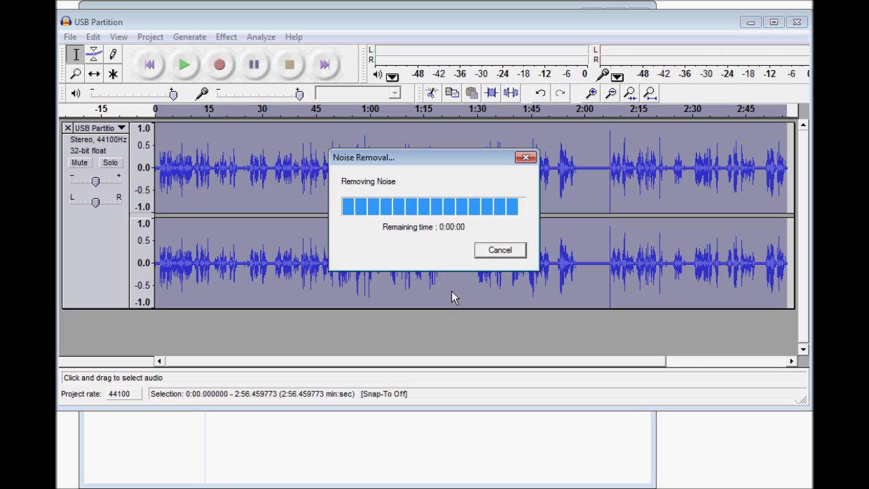
pyautogui.click(462, 288)
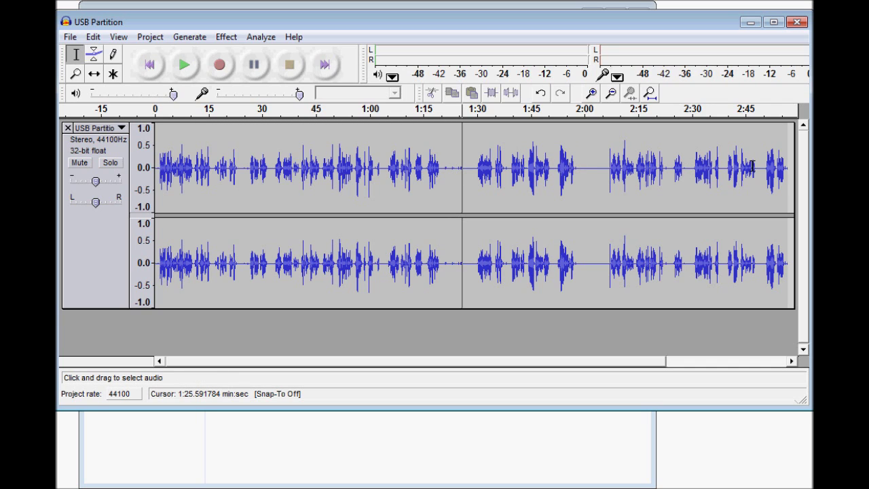
# Export the cleaned audio as a WAV file named volume.wav in New folder
pyautogui.click(71, 37)
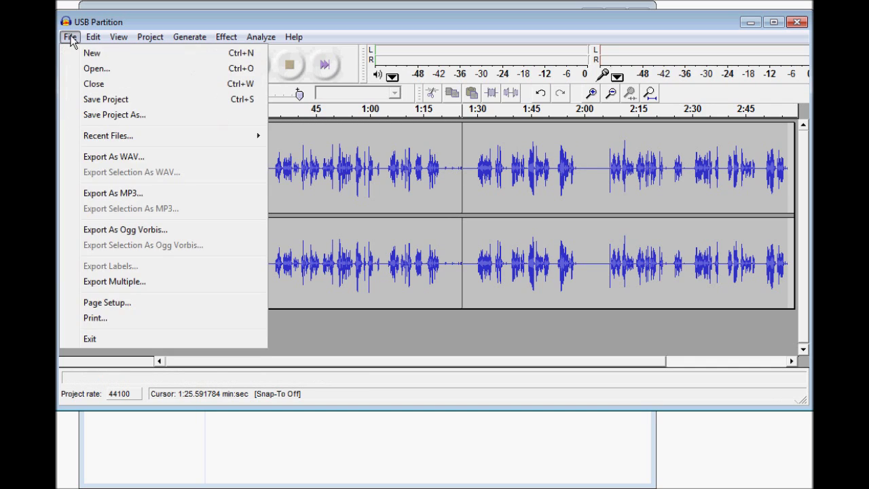
pyautogui.click(134, 163)
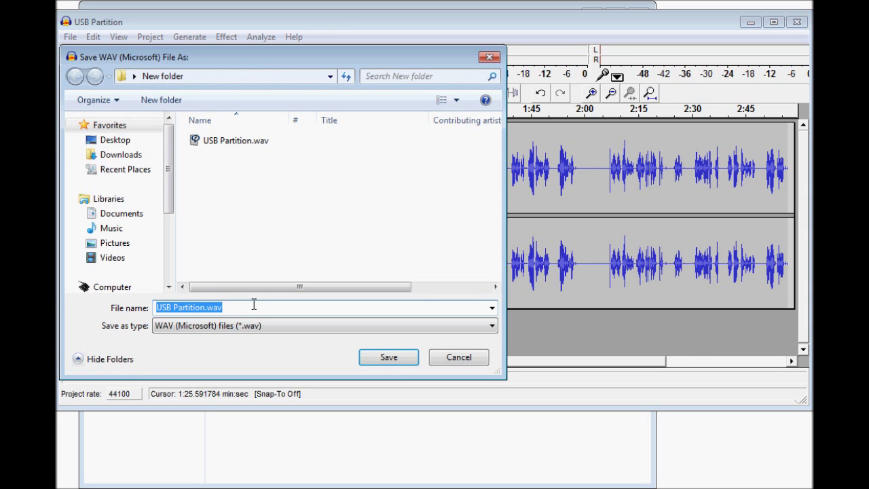
pyautogui.write('vol')
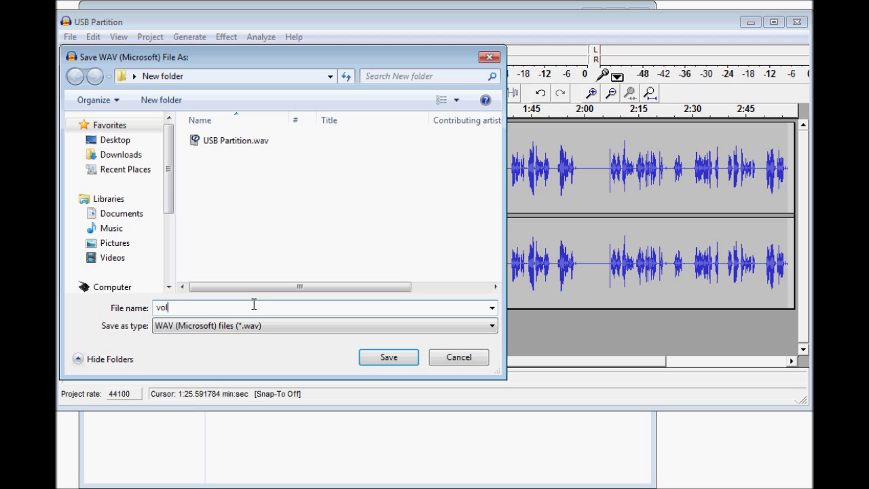
pyautogui.write('ume')
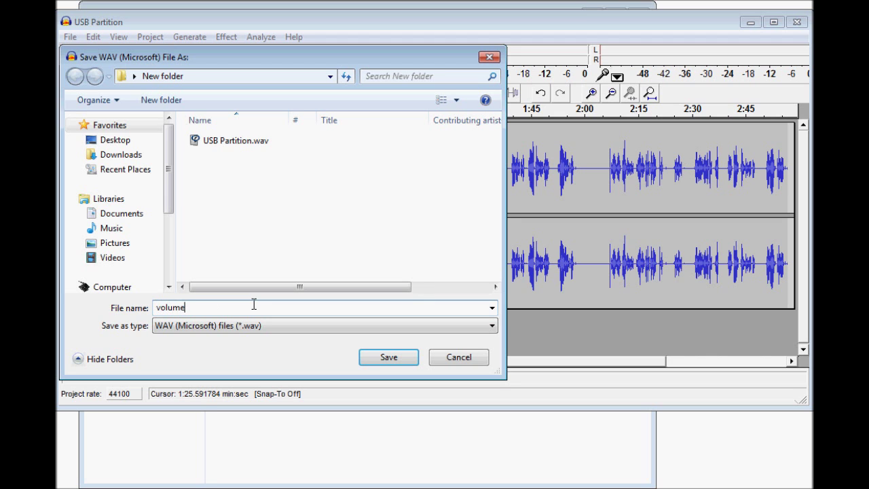
pyautogui.click(387, 357)
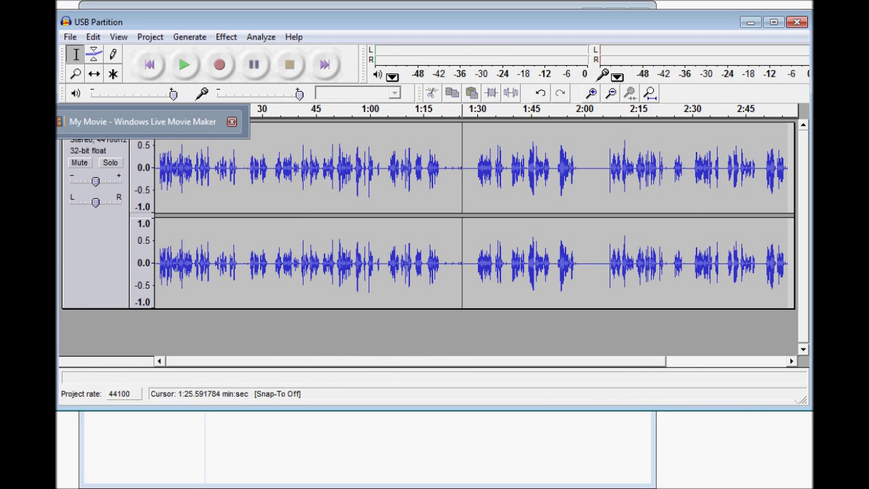
# Add USB Partition.avi to the Movie Maker storyboard
pyautogui.click(235, 5)
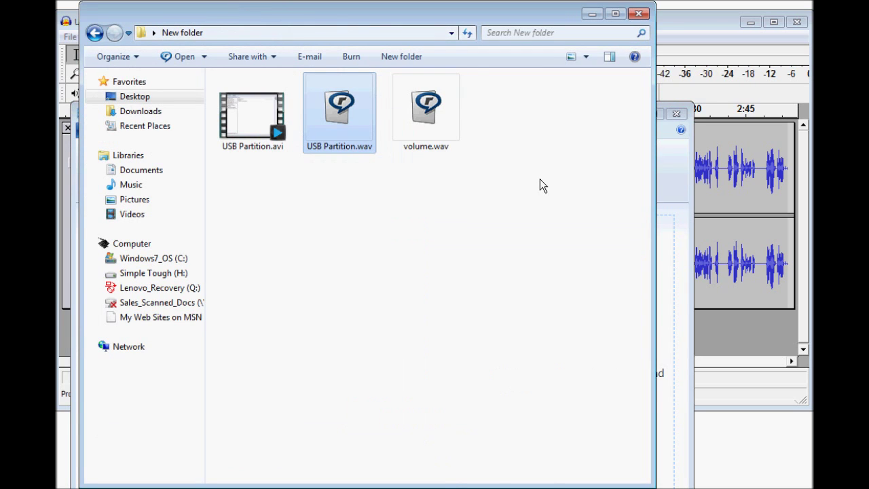
pyautogui.click(670, 128)
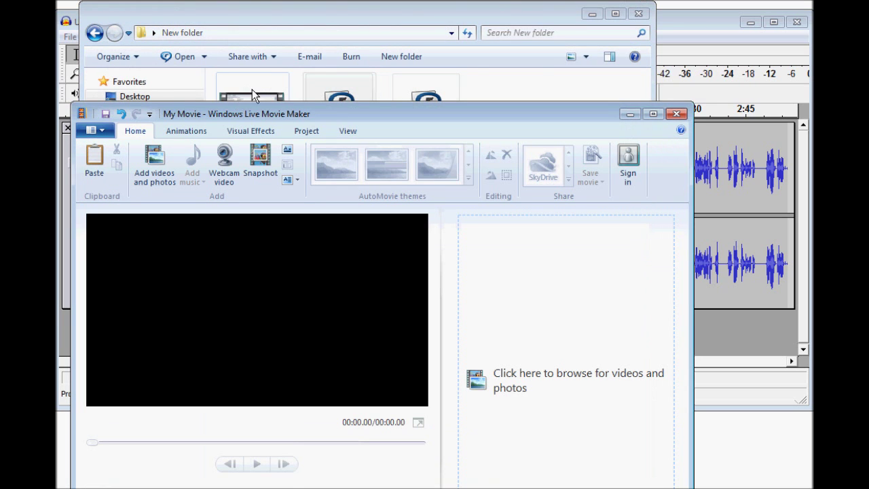
pyautogui.moveTo(252, 96); pyautogui.dragTo(477, 246)
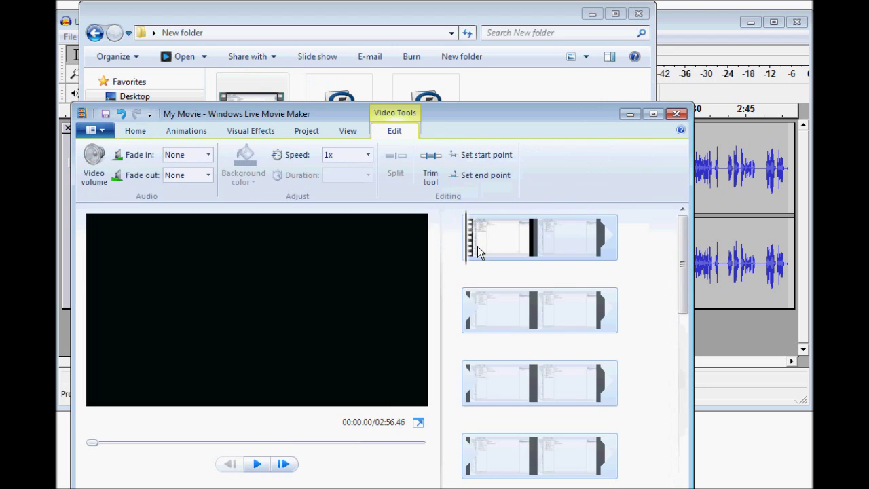
# Add volume.wav as music and move it to start at 0:00
pyautogui.moveTo(471, 16); pyautogui.dragTo(484, 0)
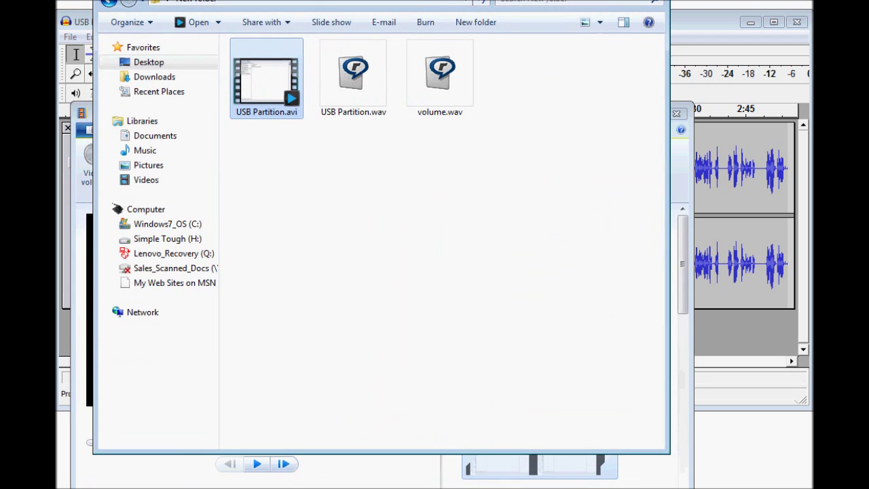
pyautogui.moveTo(441, 74); pyautogui.dragTo(673, 284)
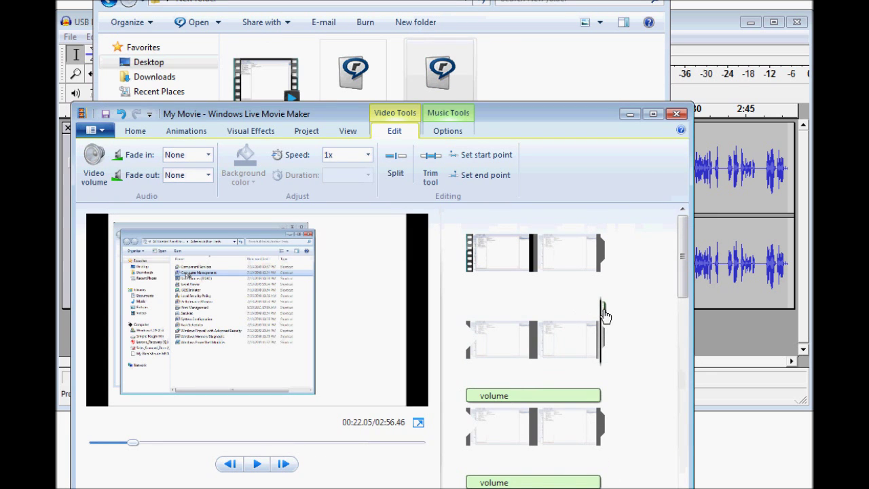
pyautogui.click(464, 242)
pyautogui.hotkey('ctrl', 'a')
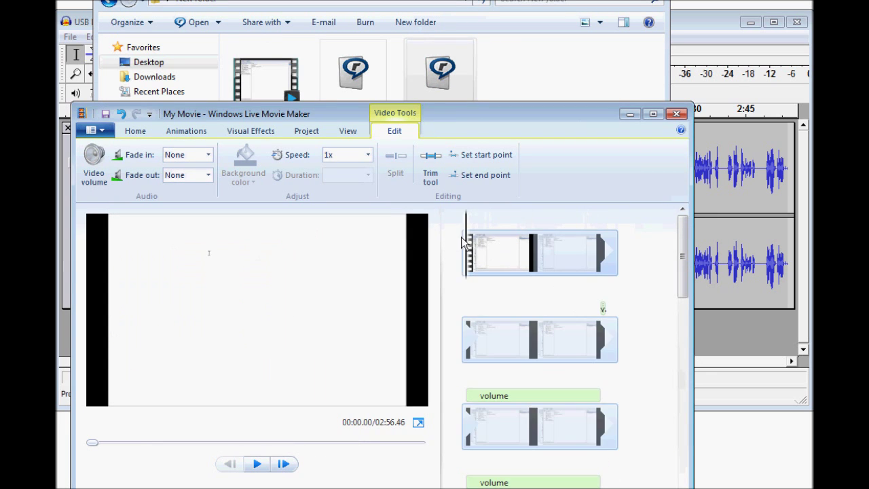
pyautogui.moveTo(467, 399); pyautogui.dragTo(465, 243)
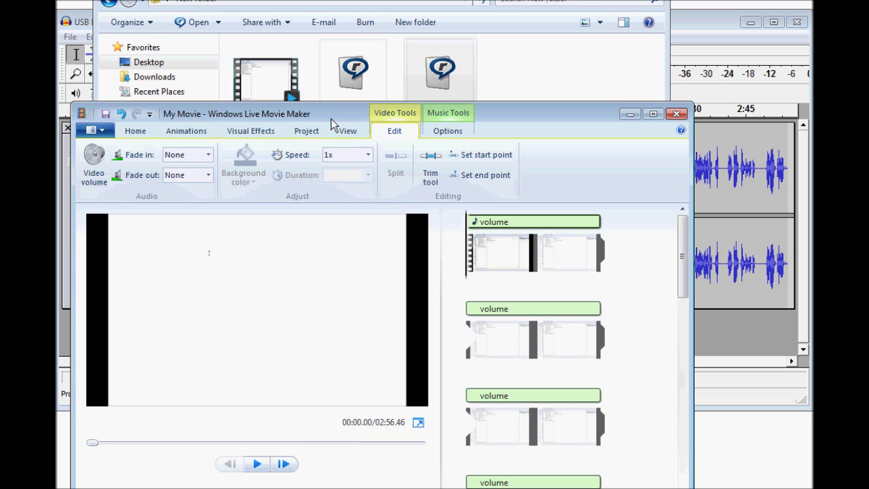
# Mute the video clip's own sound and leave the volume.wav music volume high
pyautogui.click(94, 157)
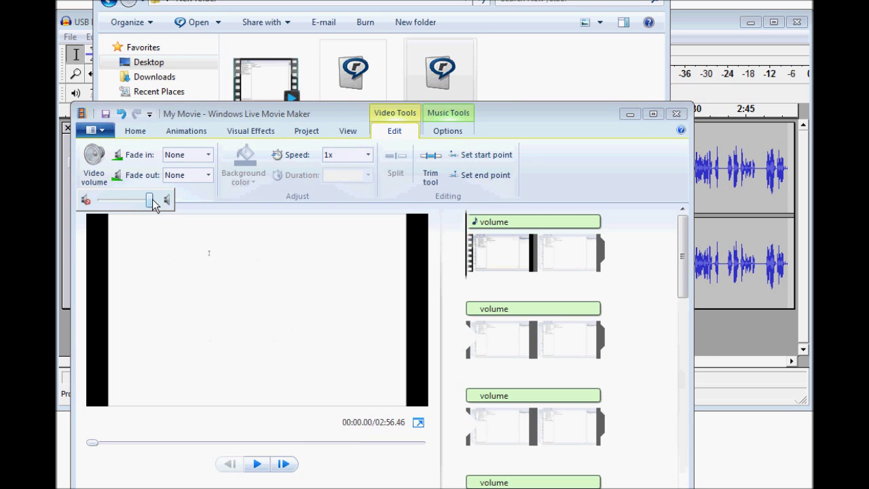
pyautogui.moveTo(151, 201); pyautogui.dragTo(101, 202)
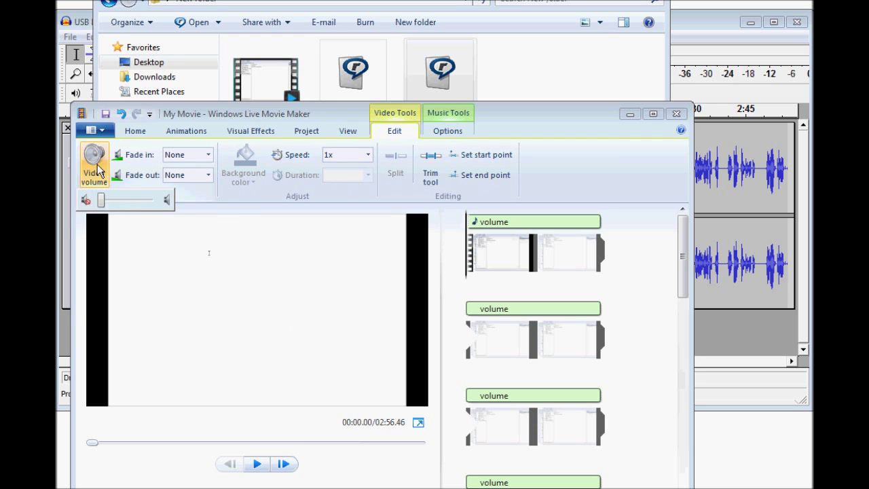
pyautogui.click(453, 114)
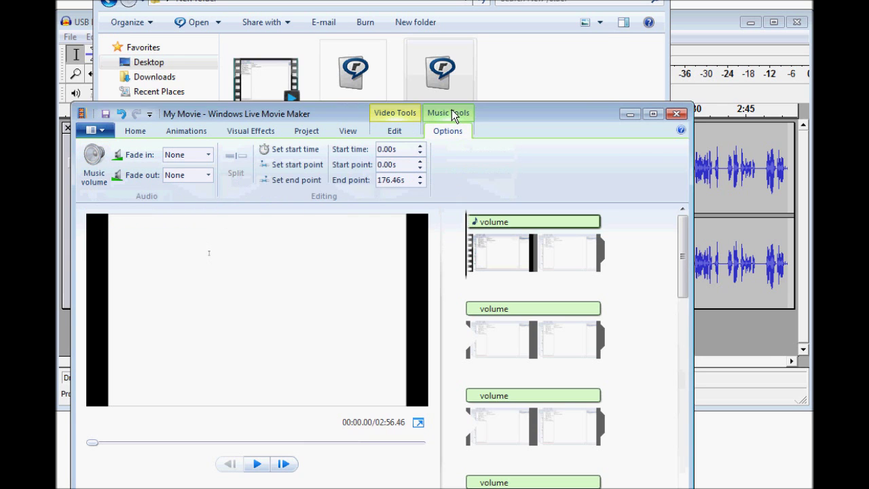
pyautogui.click(94, 162)
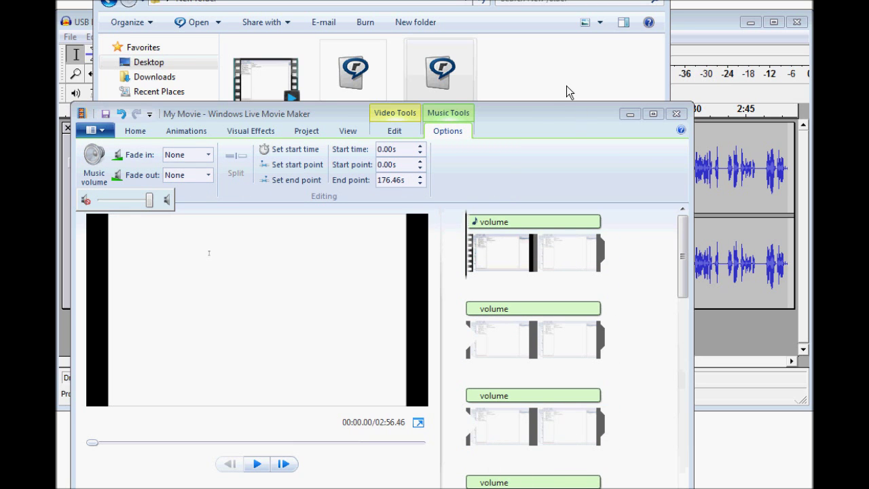
# Play a few seconds of the movie preview with the new soundtrack, then pause
pyautogui.moveTo(535, 113); pyautogui.dragTo(550, 5)
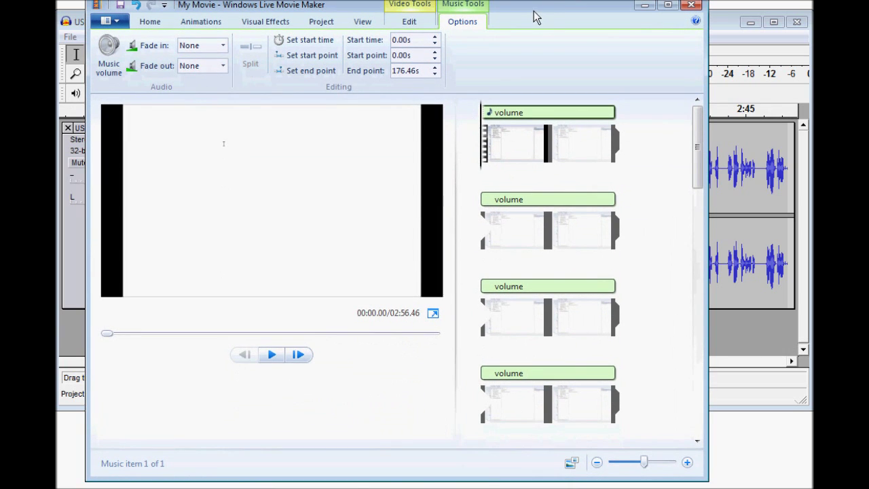
pyautogui.click(272, 355)
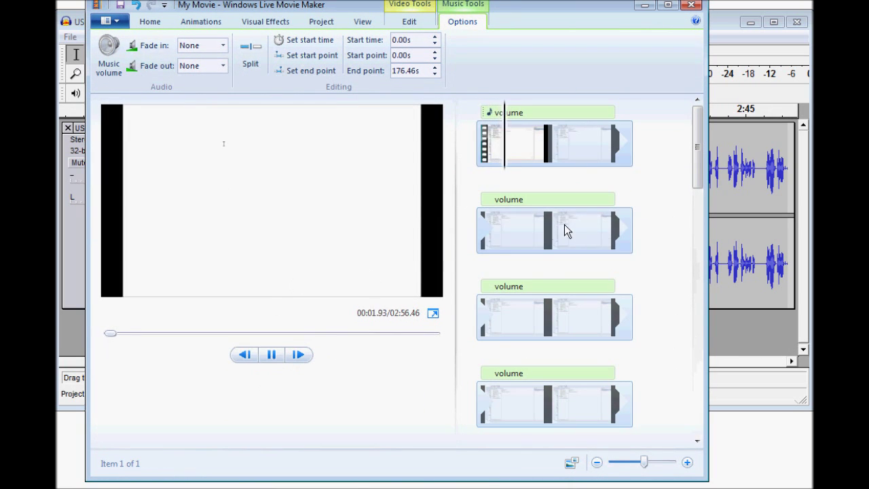
pyautogui.click(271, 354)
# Save the movie with recommended settings as a WMV named 'usb hard drive'
pyautogui.click(112, 24)
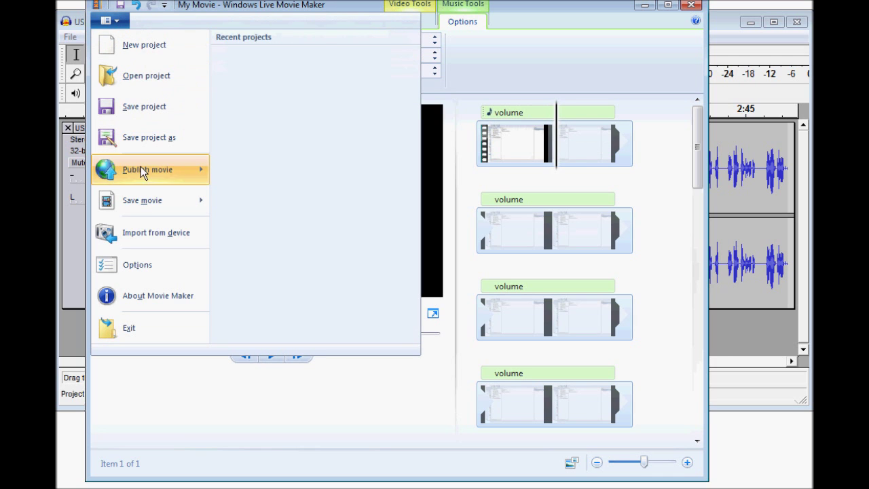
pyautogui.moveTo(134, 200)
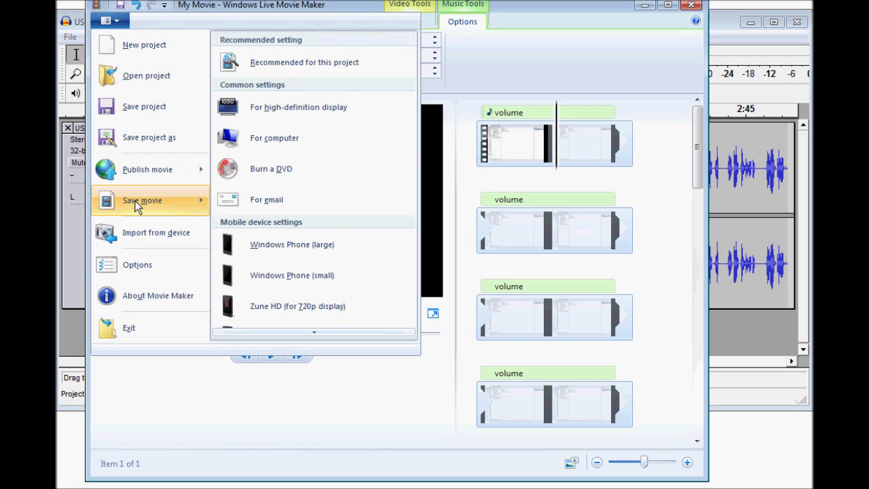
pyautogui.click(339, 63)
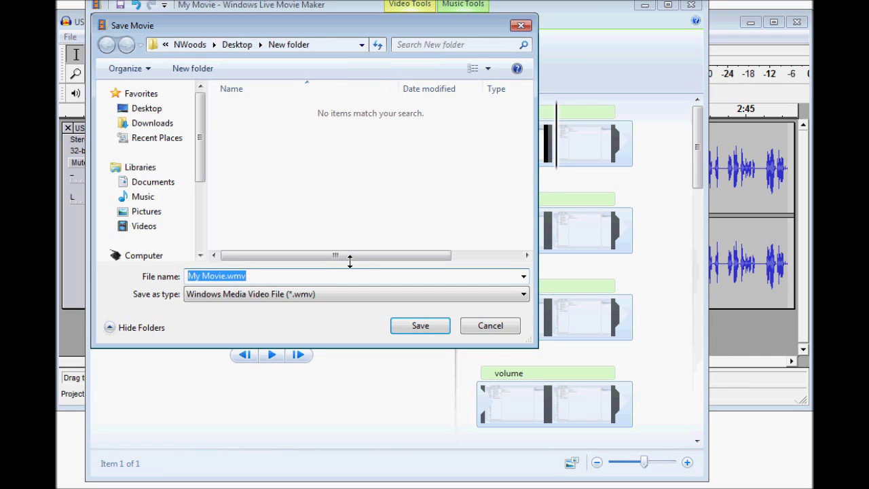
pyautogui.write('usb ha')
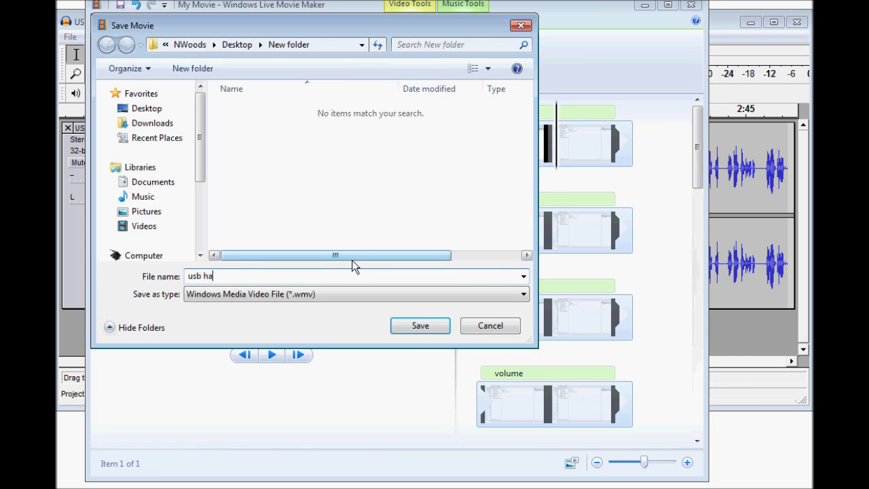
pyautogui.write('rd drive')
pyautogui.click(418, 325)
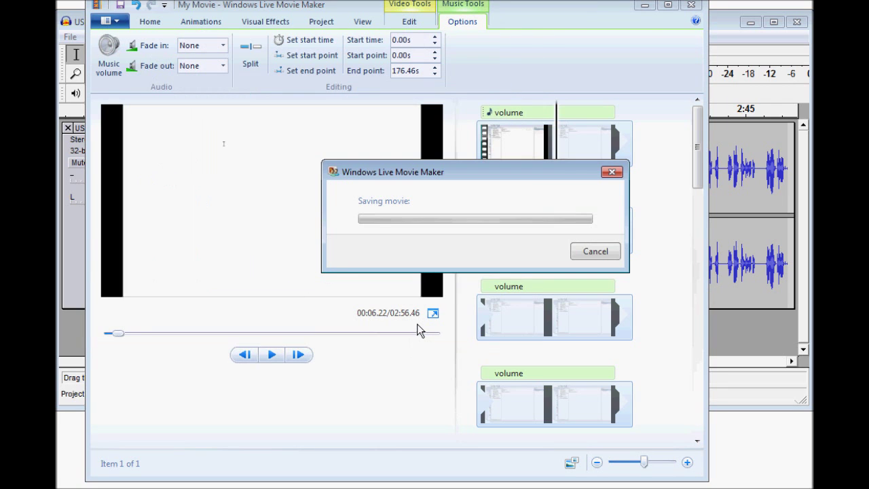